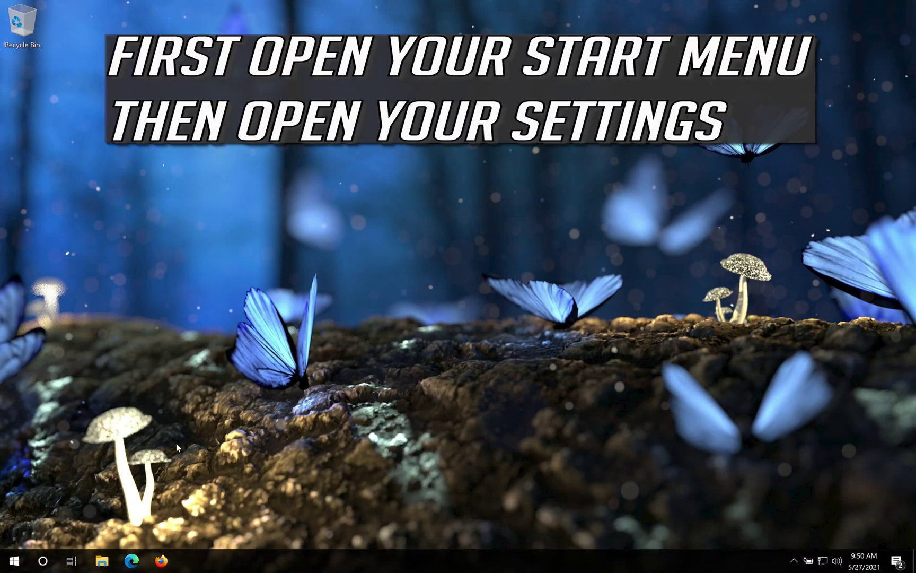
Step: Launch Settings from the Start menu and scroll its home page down to the Privacy tile
{"action": "left_click", "coordinate": [14, 561]}
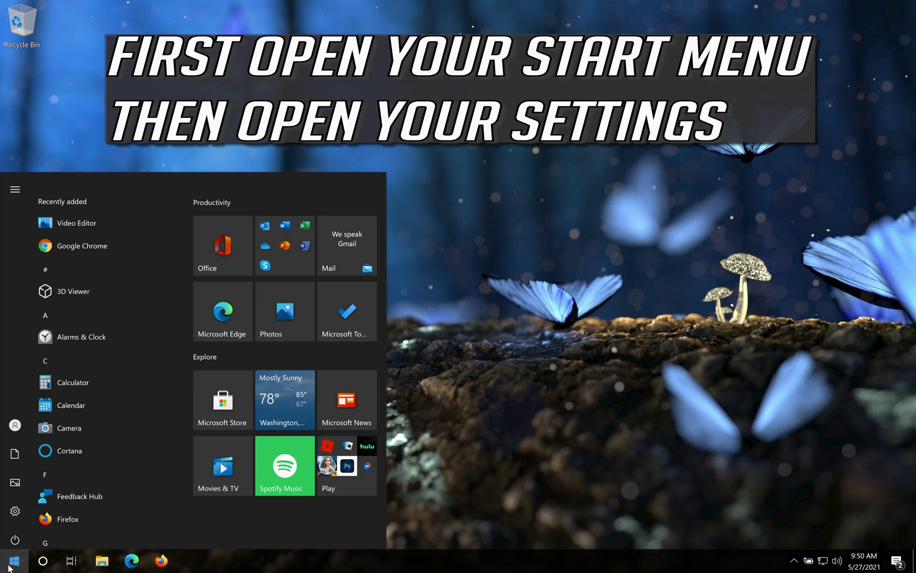
{"action": "mouse_move", "coordinate": [25, 511]}
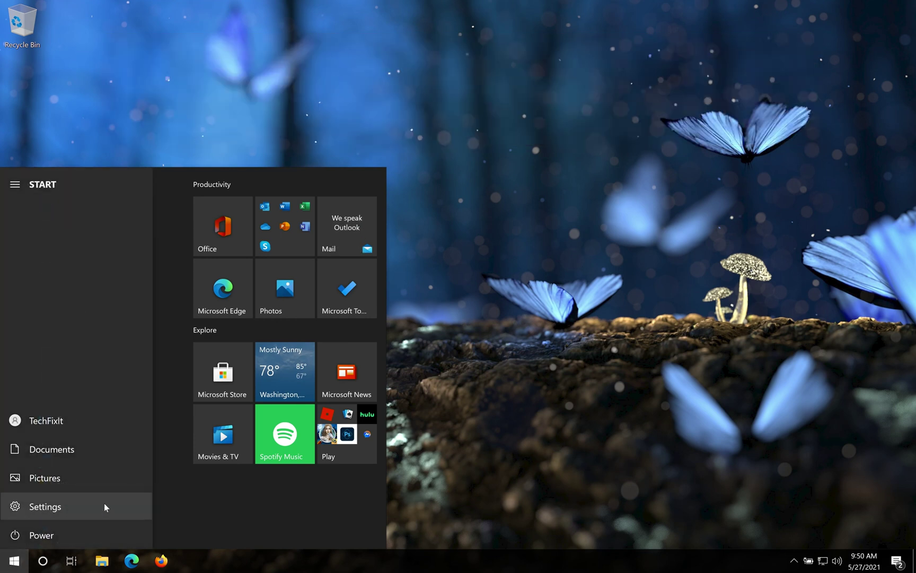
{"action": "left_click", "coordinate": [104, 504]}
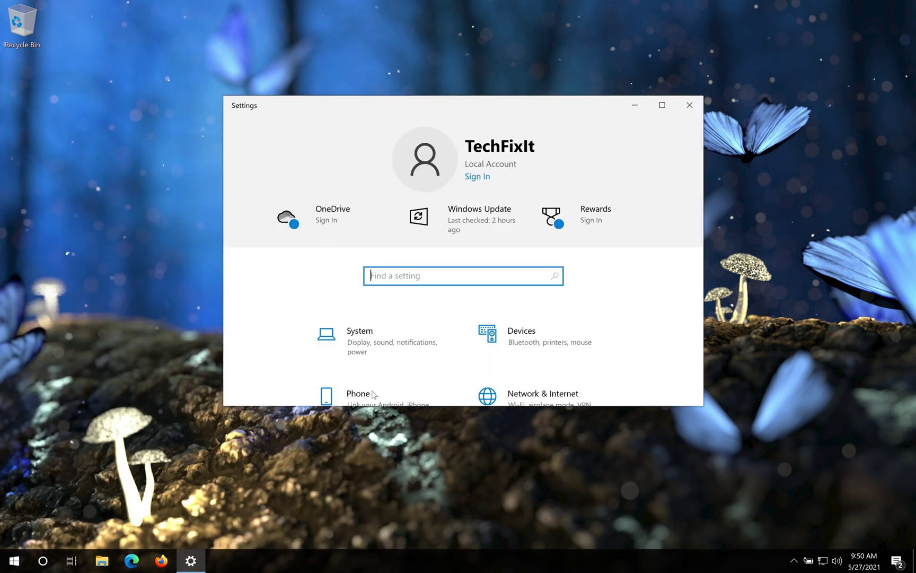
{"action": "scroll", "coordinate": [525, 338], "scroll_direction": "down", "scroll_amount": 5}
{"action": "scroll", "coordinate": [527, 342], "scroll_direction": "down", "scroll_amount": 2}
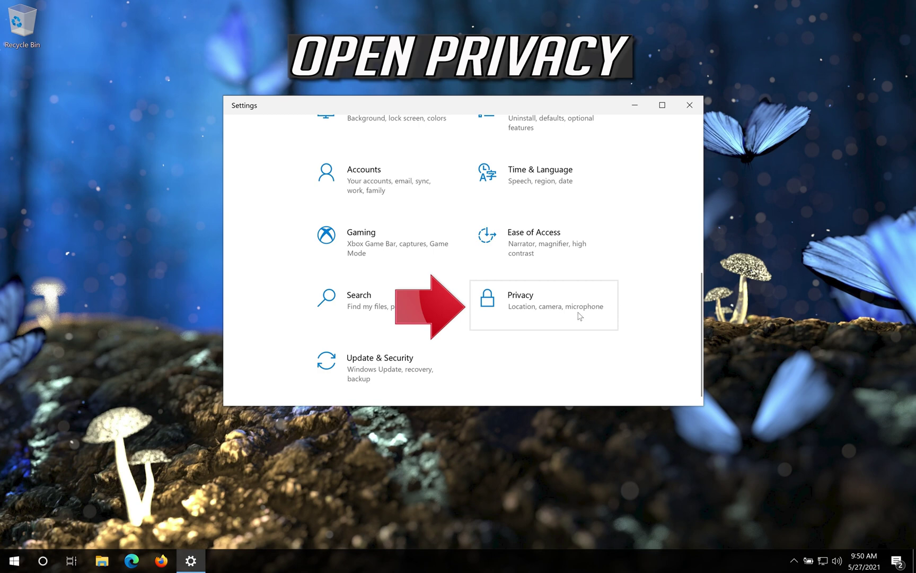
Step: Enter the Privacy section and scroll its left navigation down toward App permissions
{"action": "left_click", "coordinate": [579, 316]}
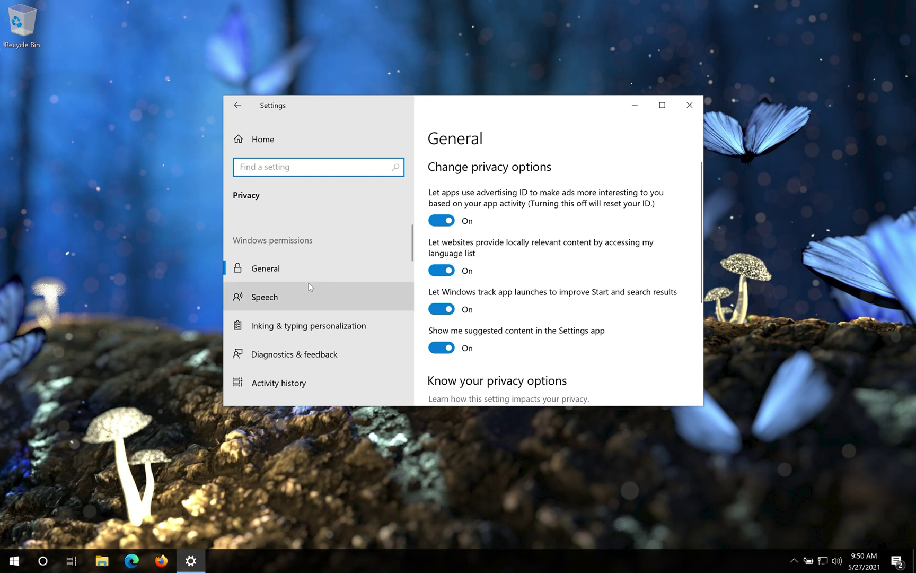
{"action": "scroll", "coordinate": [308, 286], "scroll_direction": "down", "scroll_amount": 3}
{"action": "scroll", "coordinate": [311, 286], "scroll_direction": "down", "scroll_amount": 1}
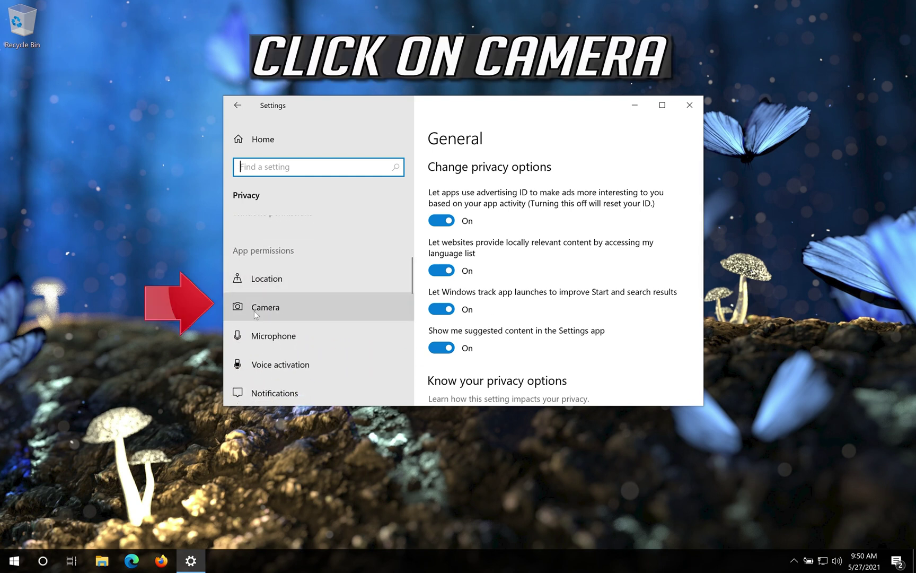
Step: On the Camera privacy page, switch 'Camera access for this device' On
{"action": "left_click", "coordinate": [336, 305]}
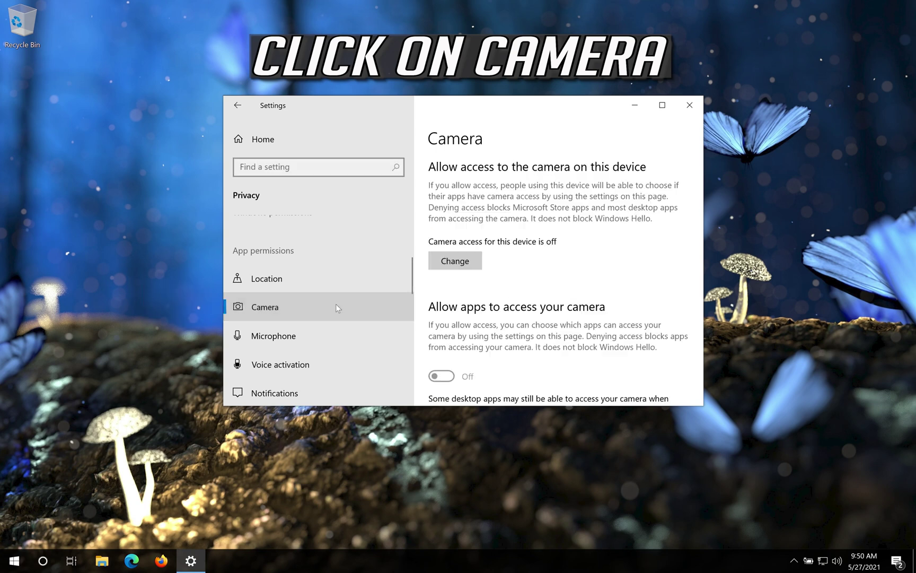
{"action": "left_click", "coordinate": [457, 262]}
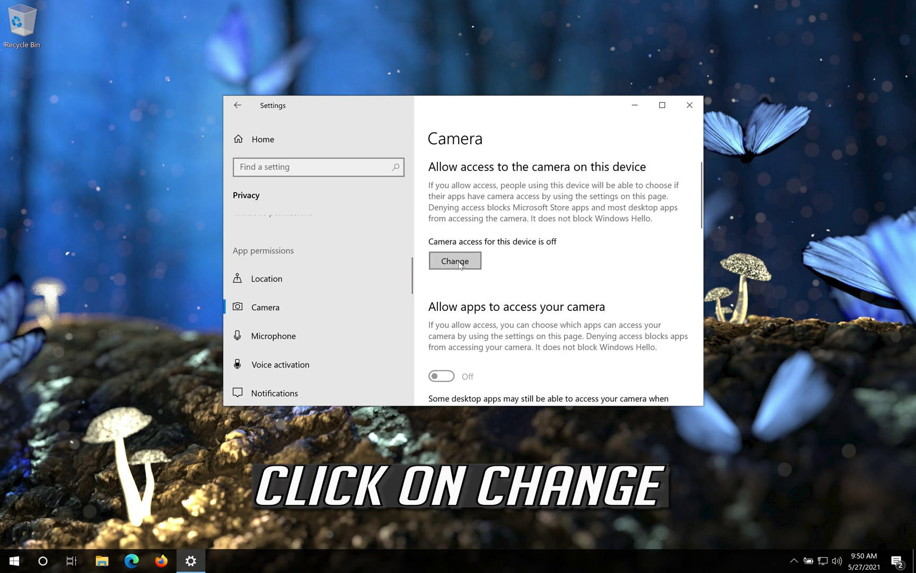
{"action": "left_click", "coordinate": [460, 264]}
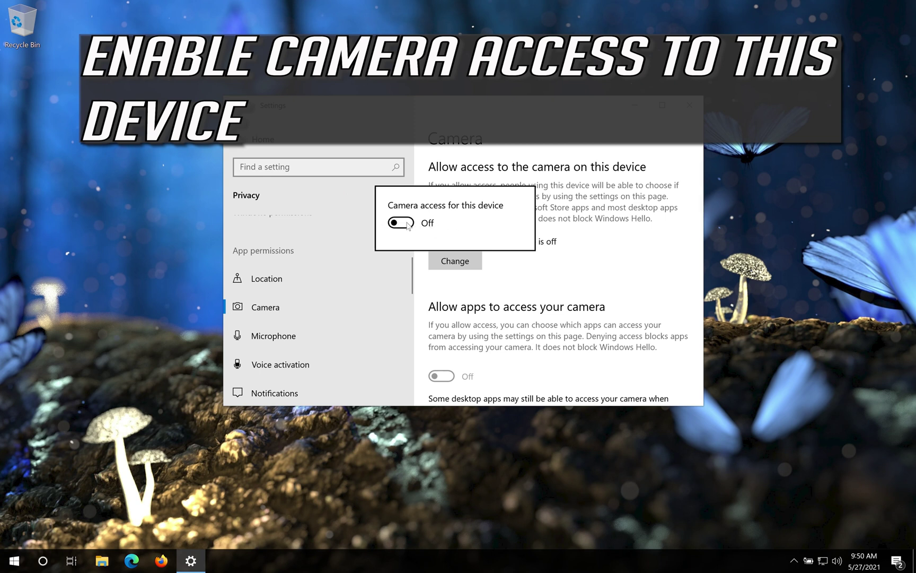
{"action": "left_click", "coordinate": [407, 224]}
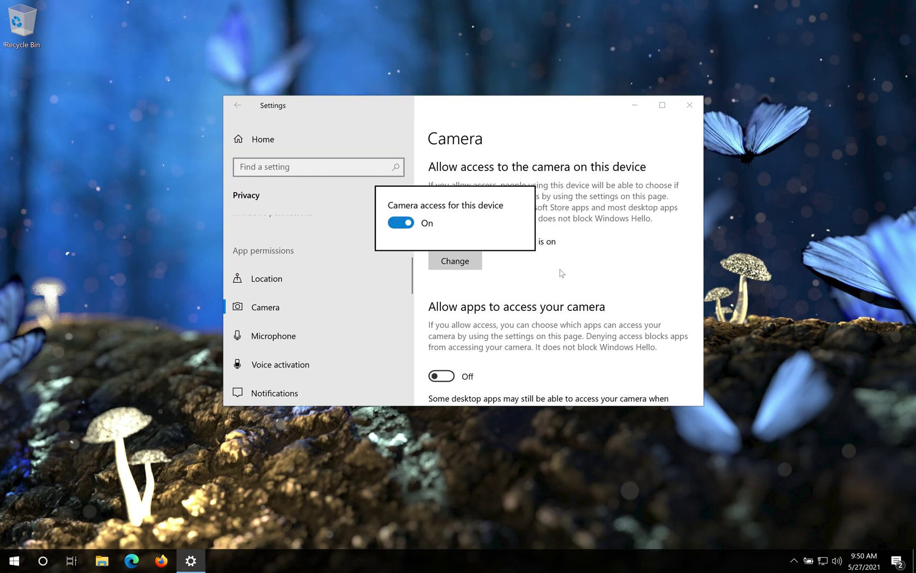
{"action": "left_click", "coordinate": [595, 243]}
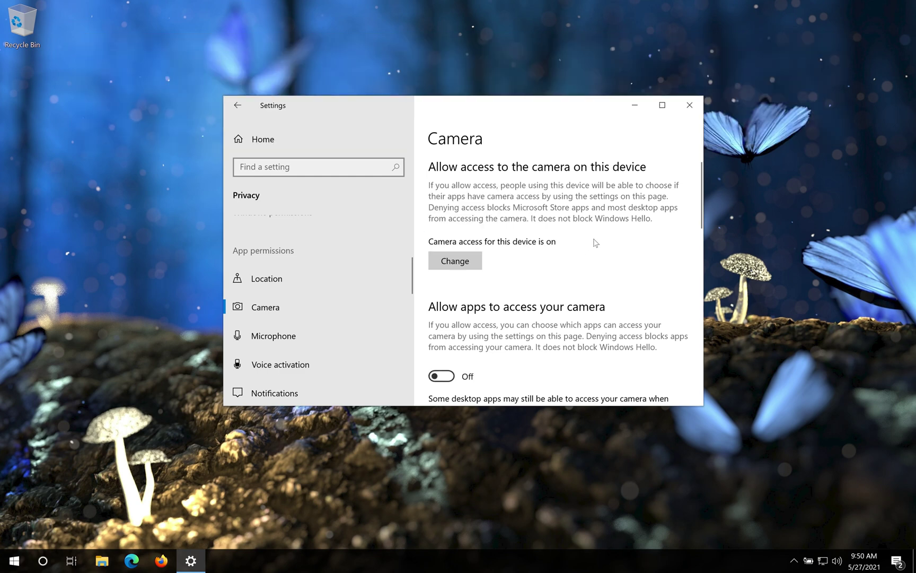
Step: Turn 'Allow apps to access your camera' On and check the Skype and Xbox Game Bar toggles
{"action": "scroll", "coordinate": [605, 260], "scroll_direction": "down", "scroll_amount": 2}
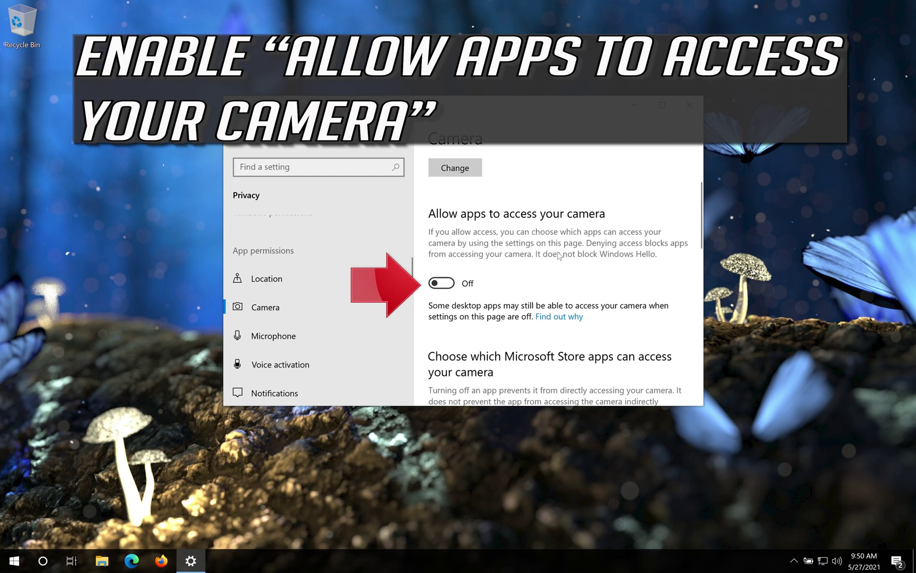
{"action": "left_click", "coordinate": [448, 287]}
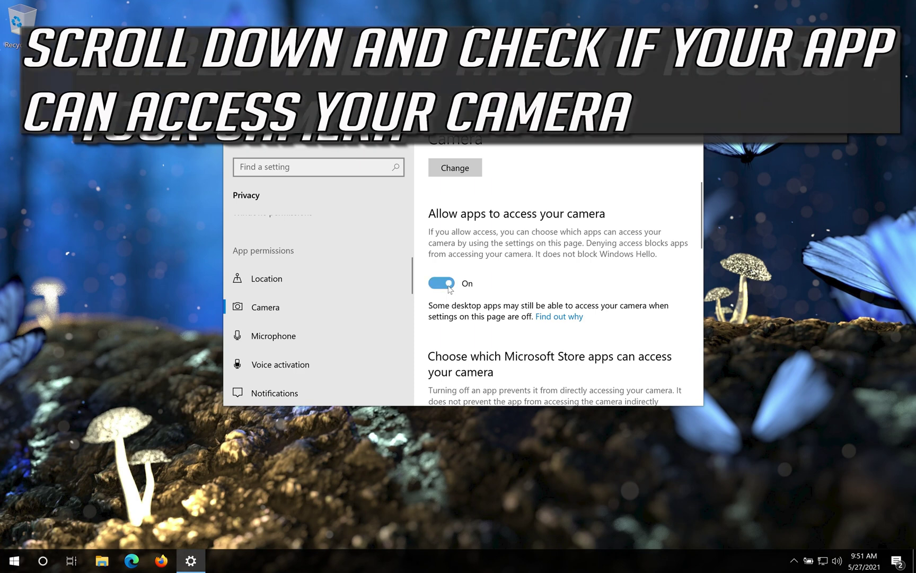
{"action": "scroll", "coordinate": [576, 253], "scroll_direction": "down", "scroll_amount": 4}
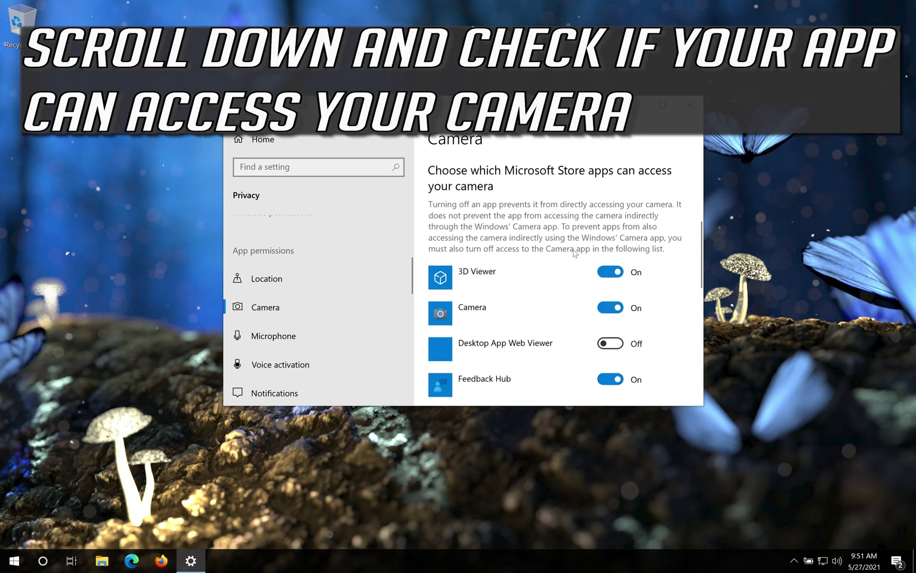
{"action": "scroll", "coordinate": [577, 254], "scroll_direction": "down", "scroll_amount": 2}
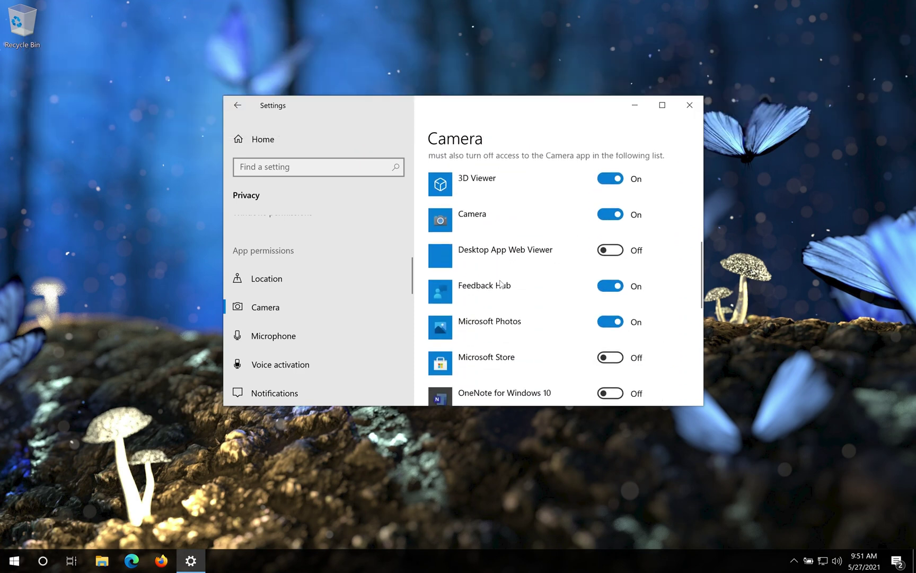
{"action": "scroll", "coordinate": [517, 331], "scroll_direction": "down", "scroll_amount": 3}
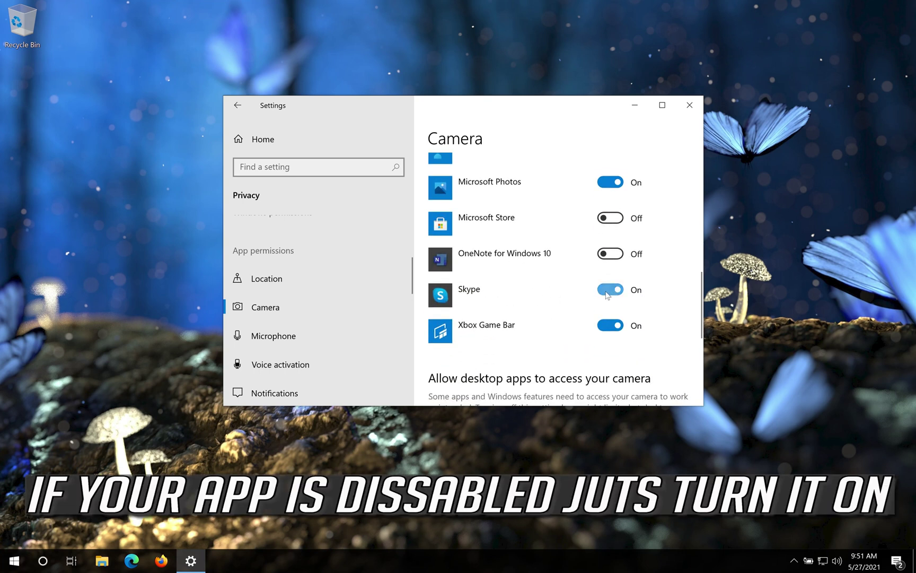
{"action": "scroll", "coordinate": [603, 294], "scroll_direction": "down", "scroll_amount": 3}
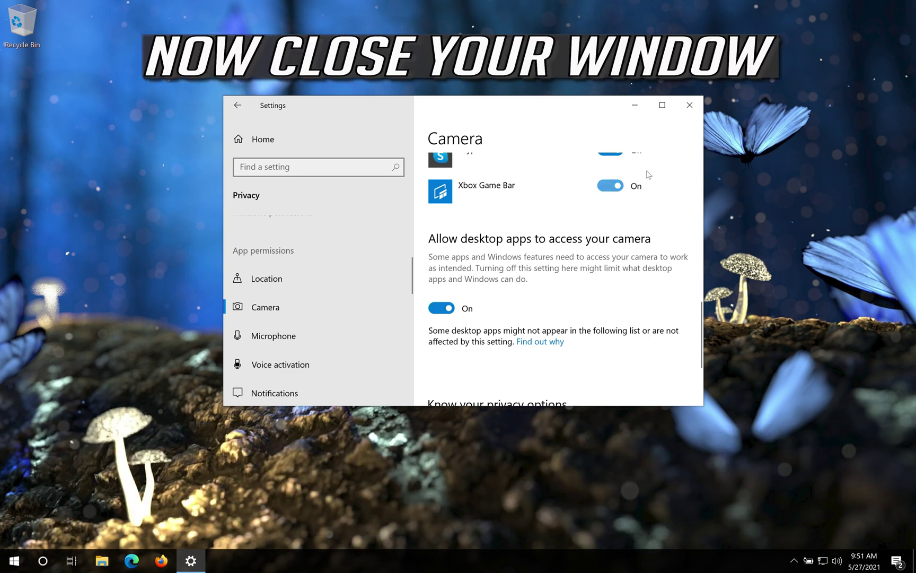
Step: Close Settings and start Device Manager from a 'device manager' Start search
{"action": "left_click", "coordinate": [692, 111]}
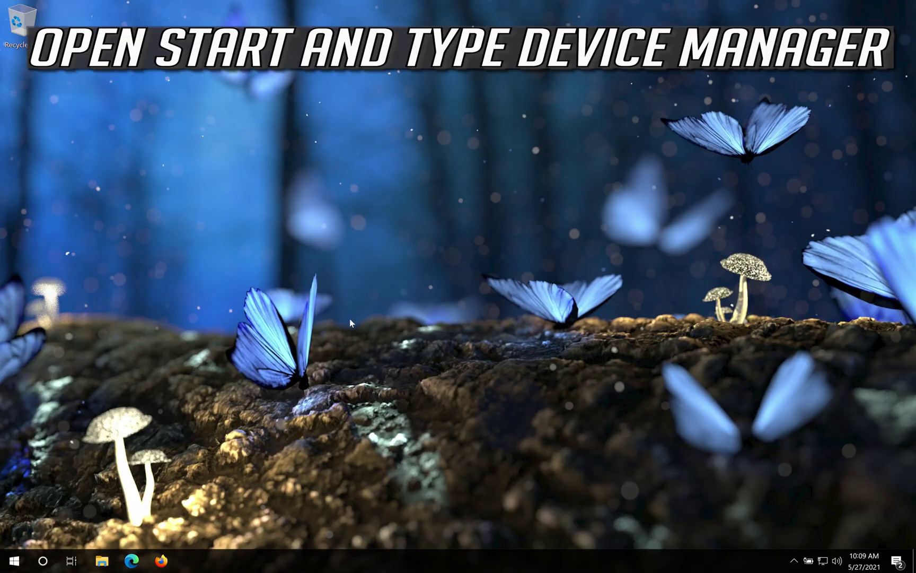
{"action": "left_click", "coordinate": [13, 565]}
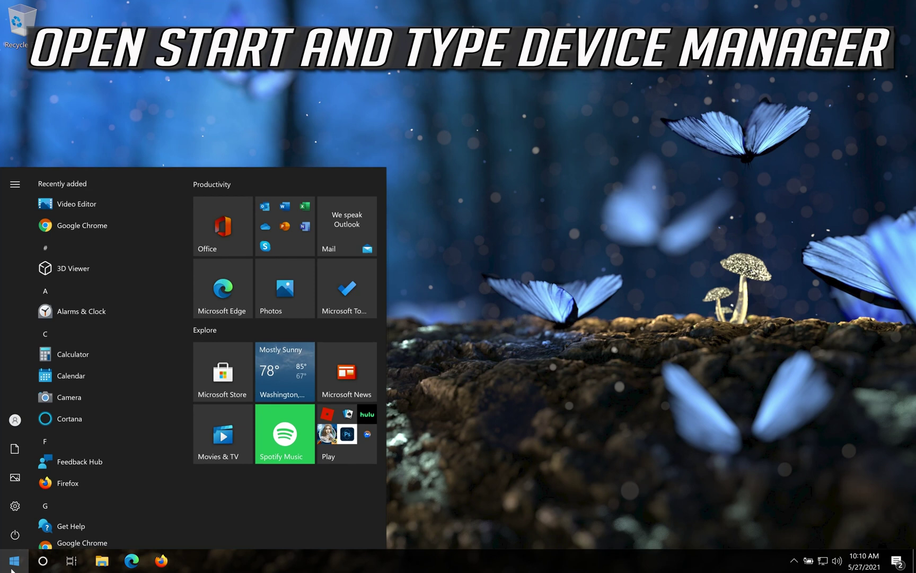
{"action": "type", "text": "devi"}
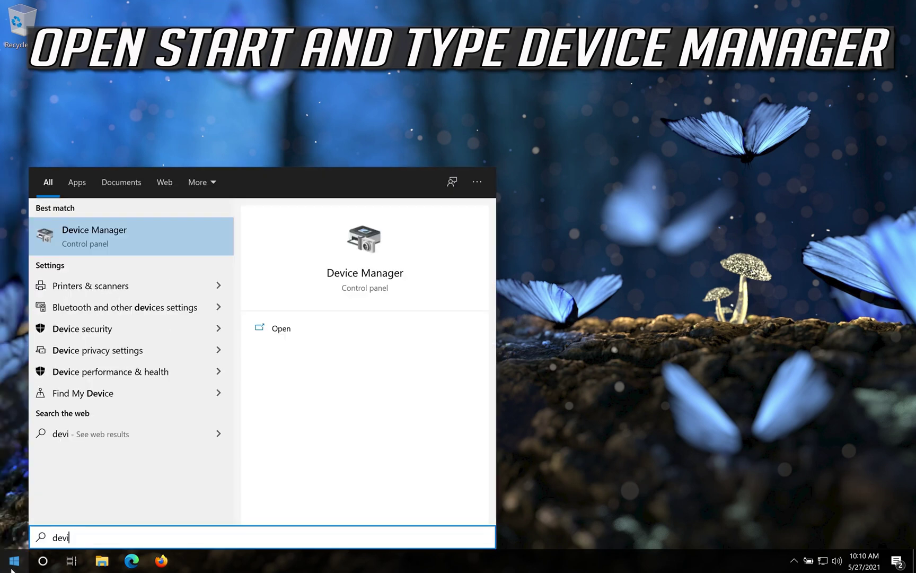
{"action": "type", "text": "ce manager"}
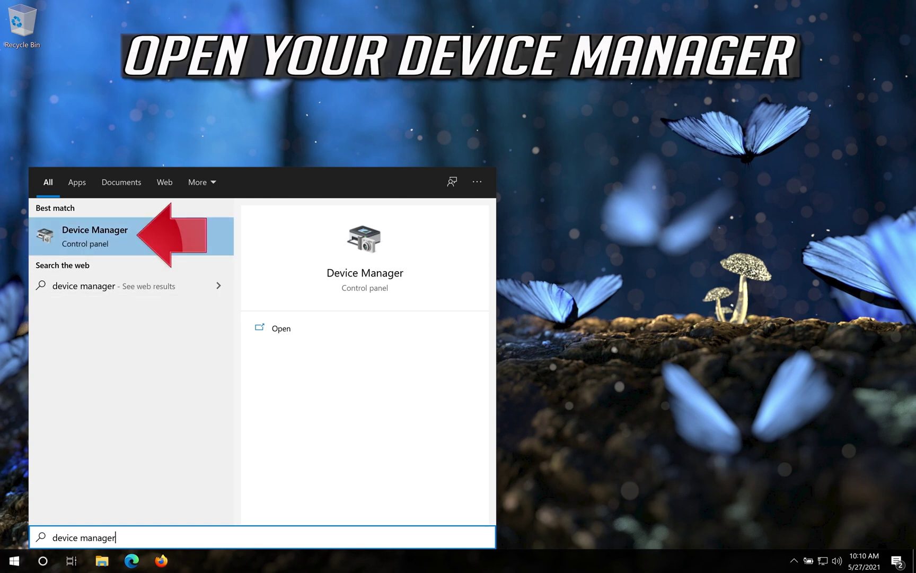
{"action": "left_click", "coordinate": [156, 234]}
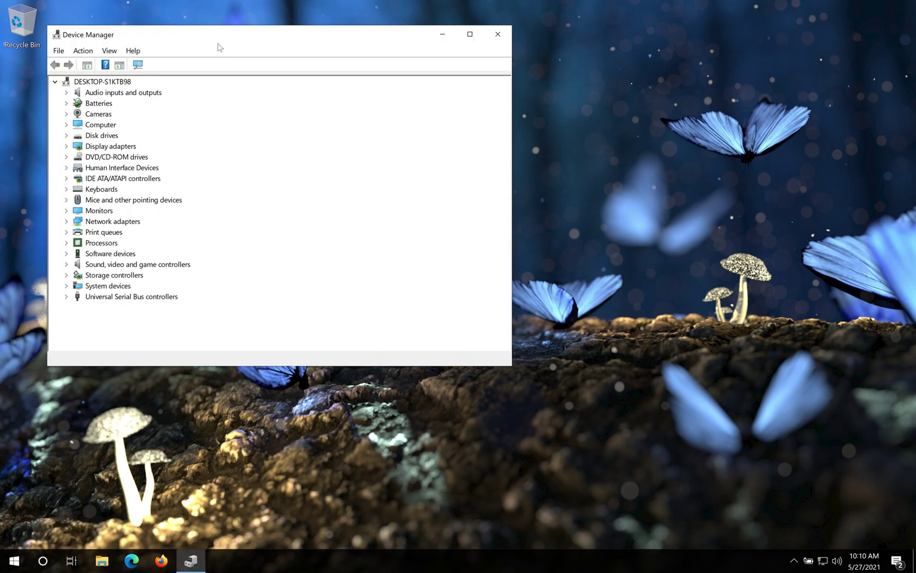
Step: Centre Device Manager, expand Cameras and right-click the VirtualBox Webcam - Integrated Webcam
{"action": "left_click_drag", "start_coordinate": [220, 40], "coordinate": [431, 91]}
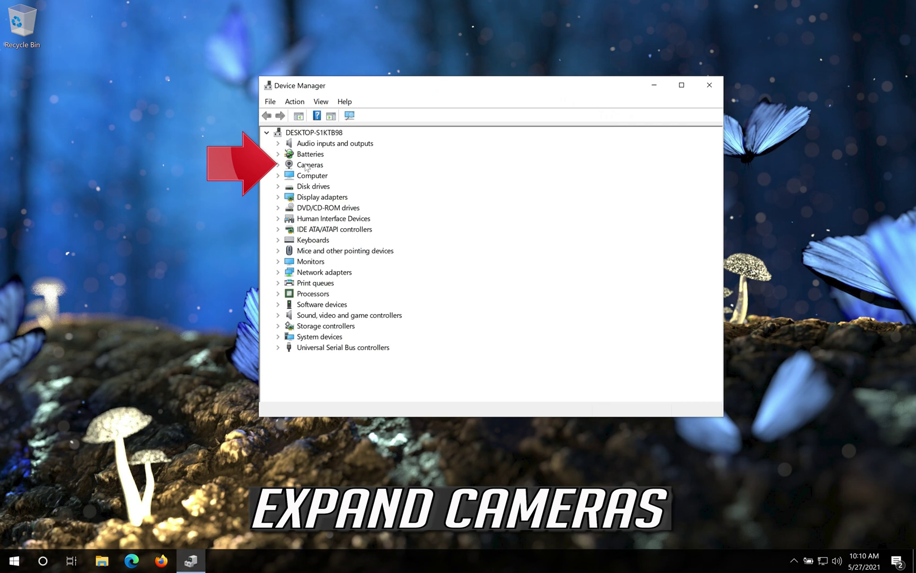
{"action": "left_click", "coordinate": [278, 164]}
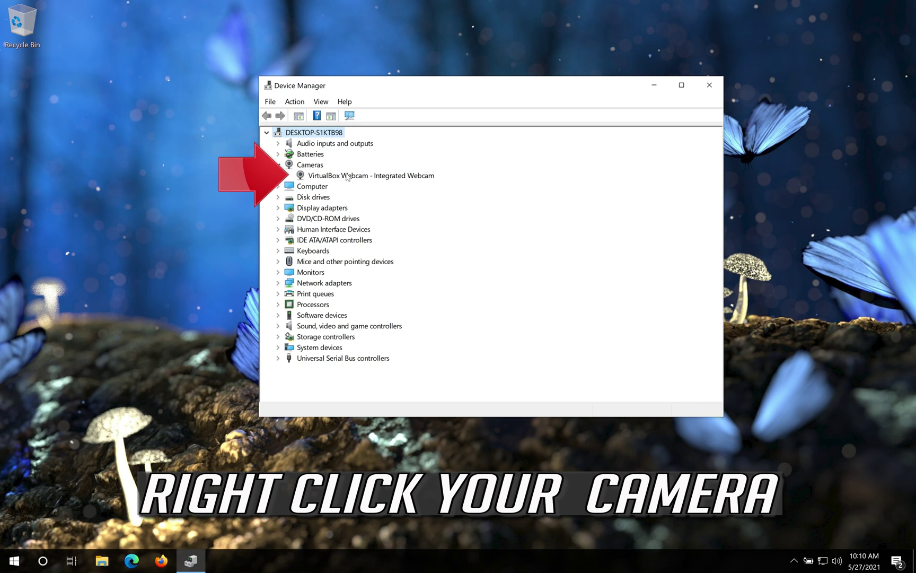
{"action": "right_click", "coordinate": [385, 176]}
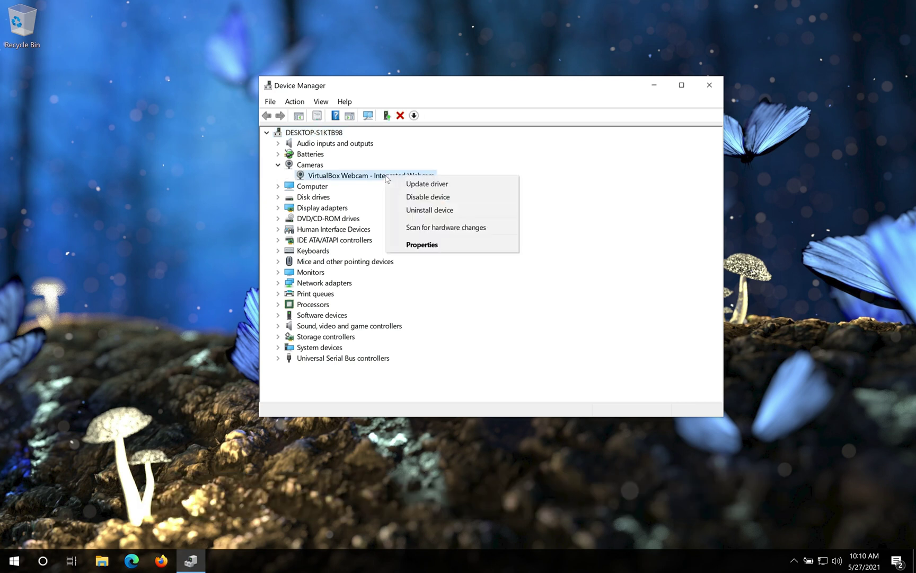
Step: Search automatically and on Windows Update for a newer webcam driver; USB Video Device is already best
{"action": "left_click", "coordinate": [450, 250]}
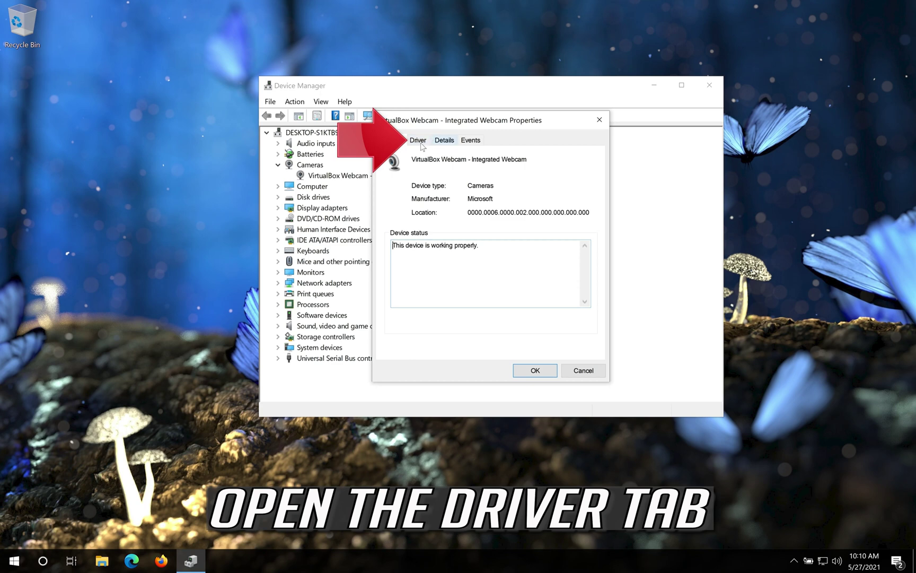
{"action": "left_click", "coordinate": [426, 142]}
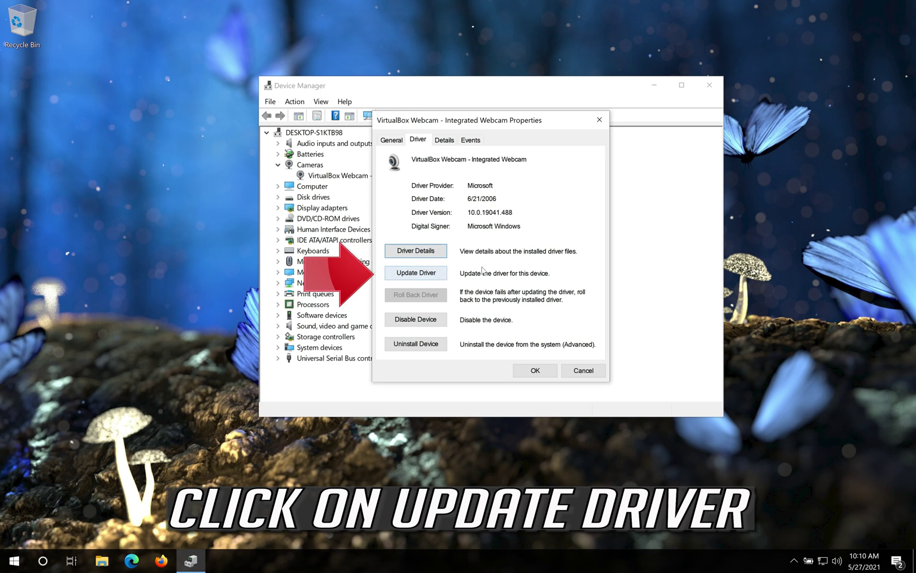
{"action": "left_click", "coordinate": [411, 274]}
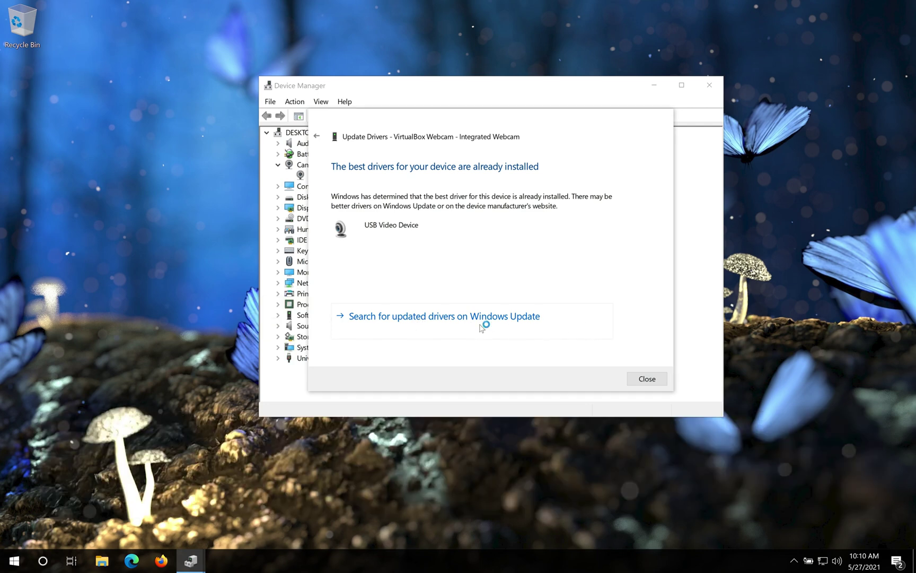
{"action": "left_click", "coordinate": [482, 327]}
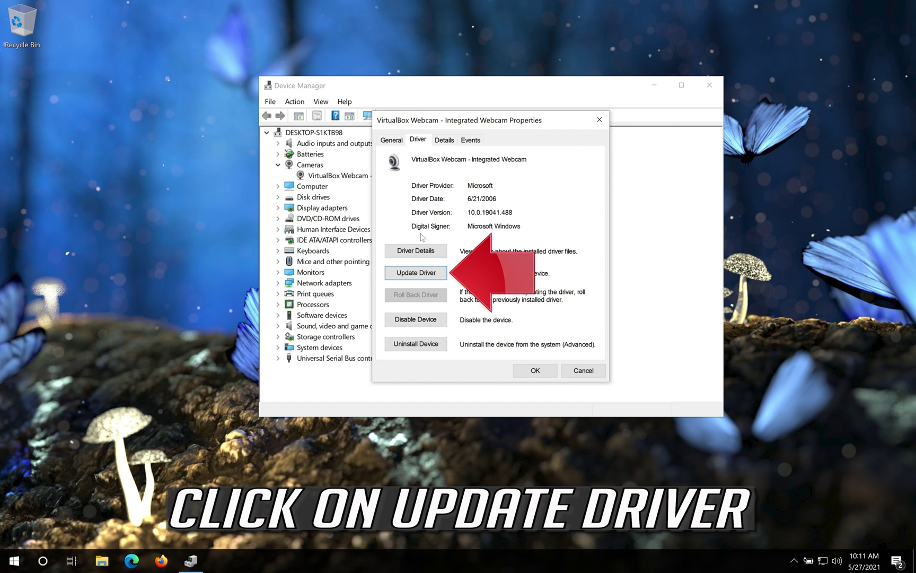
Step: Reinstall the webcam driver by picking USB Video Device from the drivers on this computer
{"action": "left_click", "coordinate": [422, 273]}
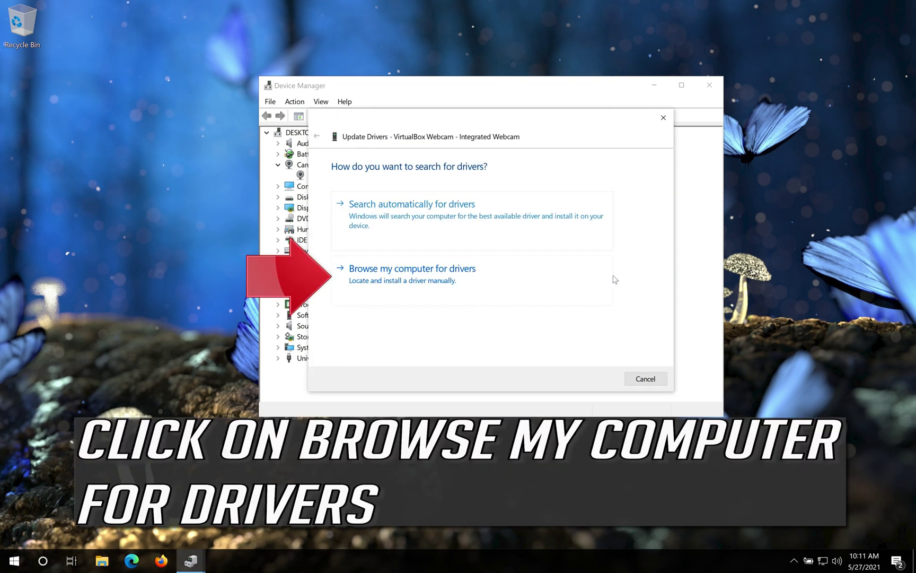
{"action": "left_click", "coordinate": [417, 298]}
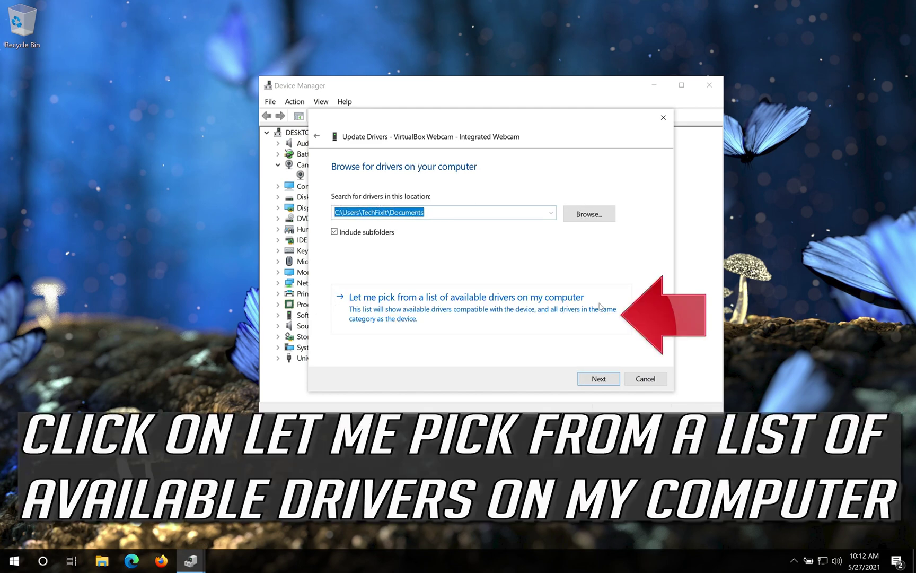
{"action": "left_click", "coordinate": [416, 308]}
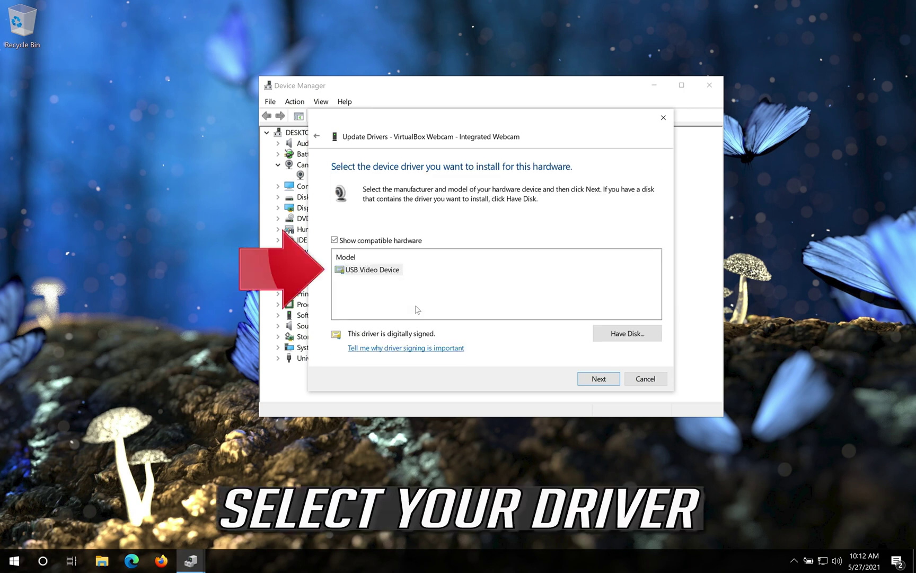
{"action": "left_click", "coordinate": [357, 273]}
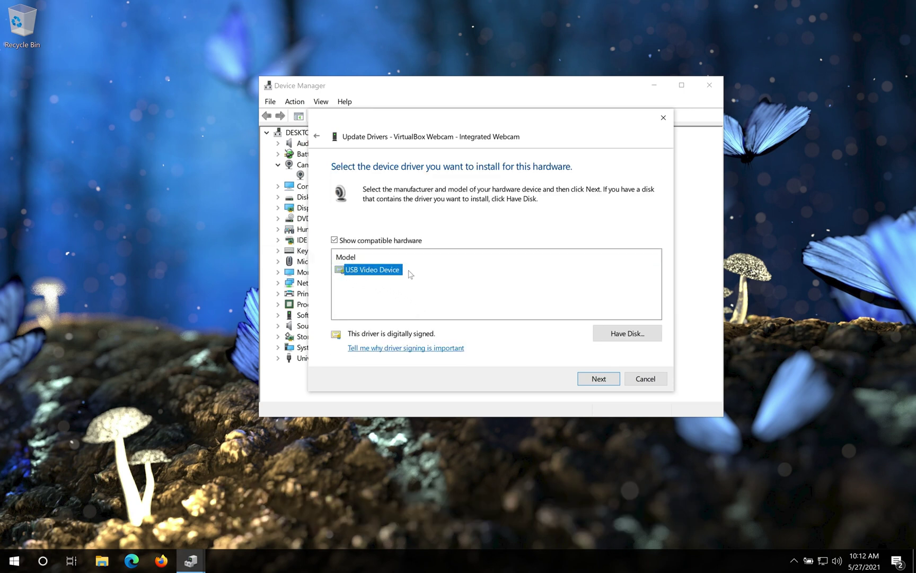
{"action": "left_click", "coordinate": [599, 379]}
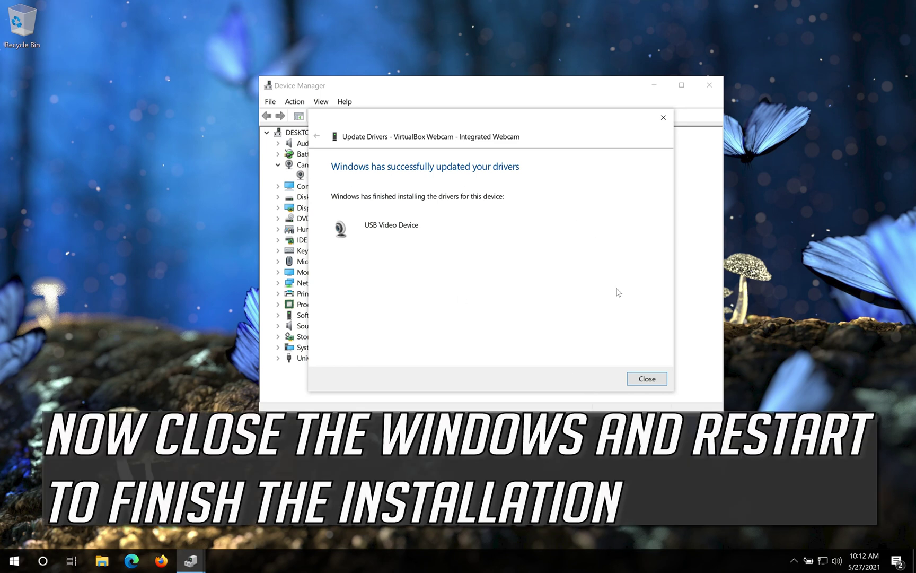
{"action": "left_click", "coordinate": [647, 378]}
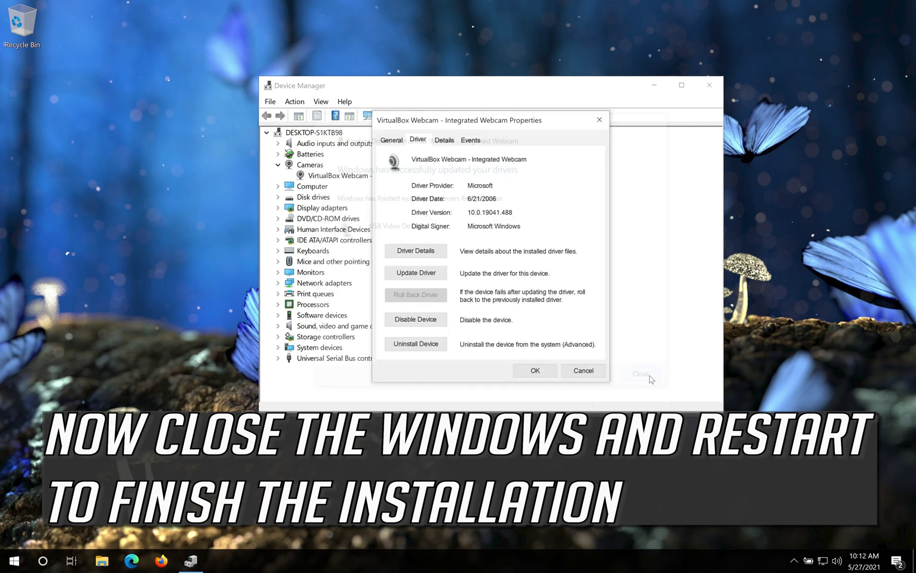
Step: Close the webcam Properties and Device Manager, then bring up the Start power options
{"action": "left_click", "coordinate": [537, 371]}
{"action": "left_click", "coordinate": [709, 84]}
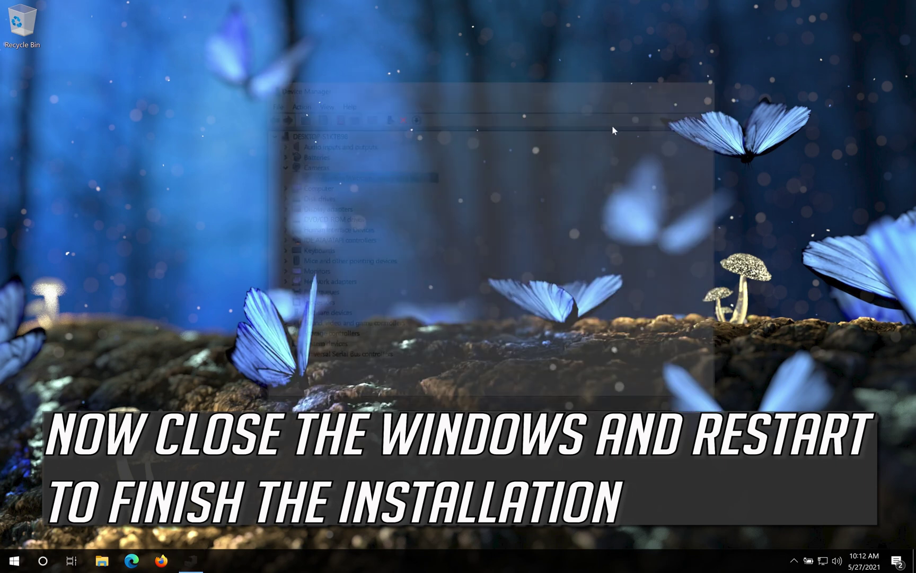
{"action": "left_click", "coordinate": [14, 560]}
{"action": "left_click", "coordinate": [14, 534]}
{"action": "left_click", "coordinate": [33, 501]}
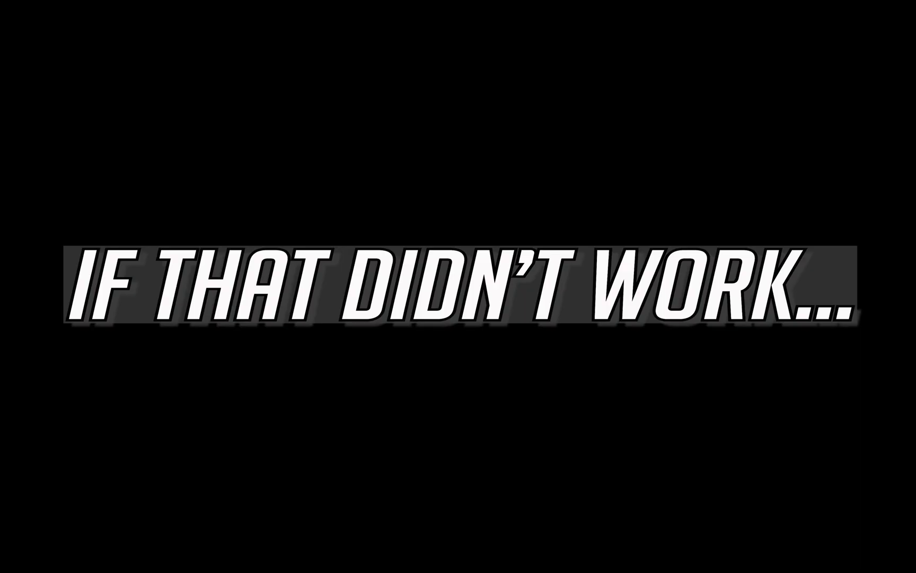
Step: Reopen Device Manager via a 'device manager' Start search and drag it to screen centre
{"action": "left_click", "coordinate": [14, 561]}
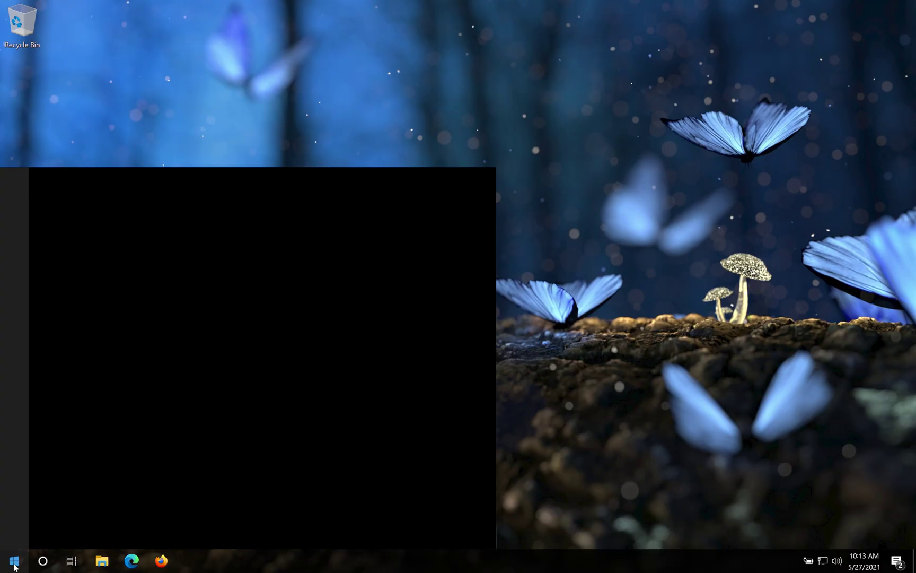
{"action": "type", "text": "device"}
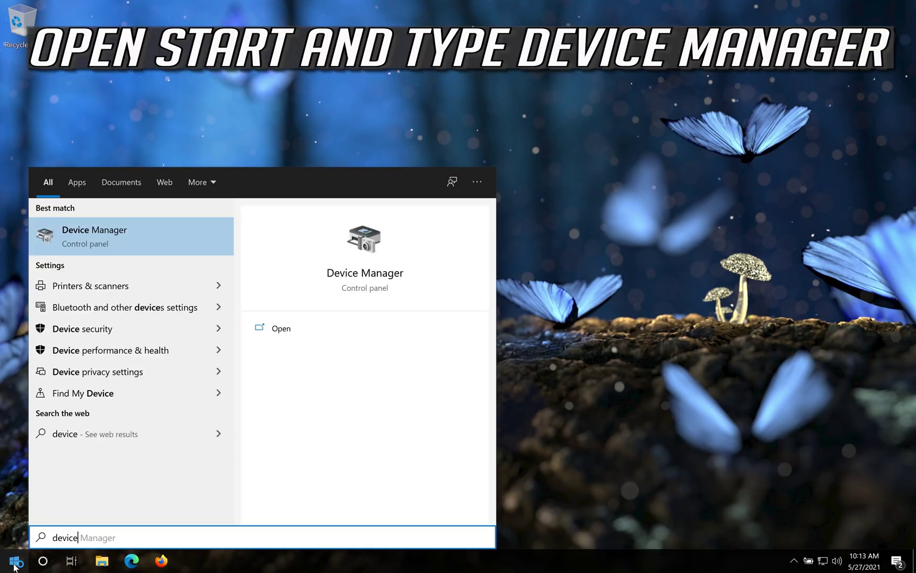
{"action": "type", "text": " manager"}
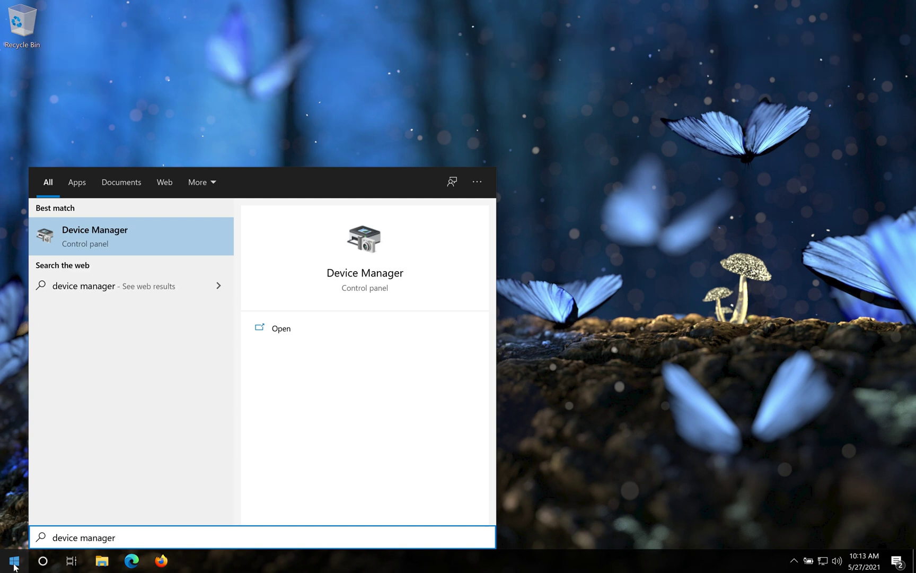
{"action": "left_click", "coordinate": [123, 234]}
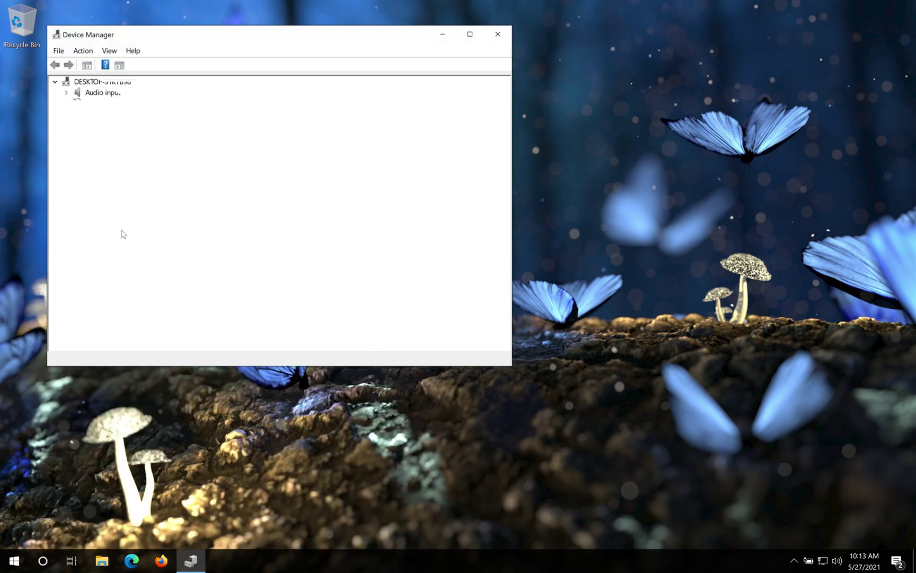
{"action": "left_click_drag", "start_coordinate": [206, 37], "coordinate": [414, 104]}
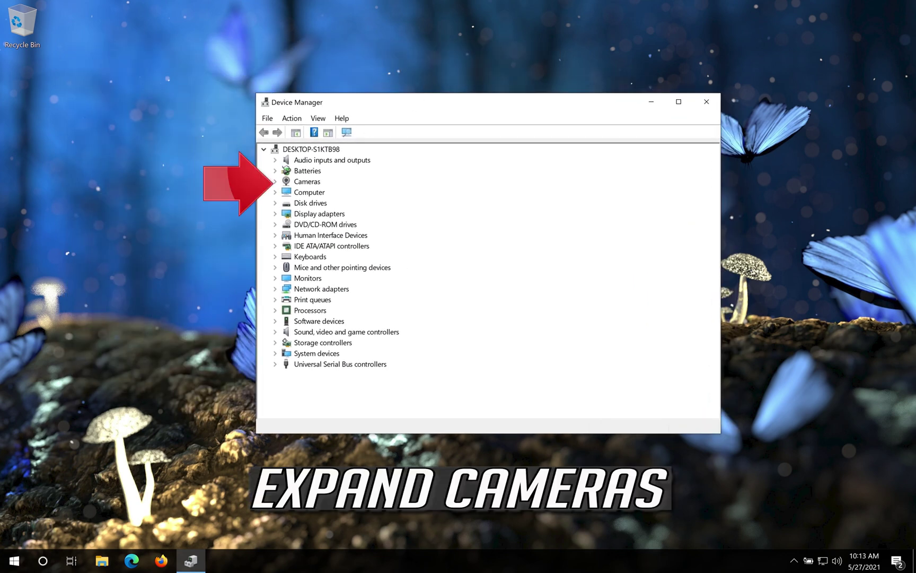
Step: Show the Driver tab of the VirtualBox Webcam - Integrated Webcam's Properties under Cameras
{"action": "left_click", "coordinate": [275, 183]}
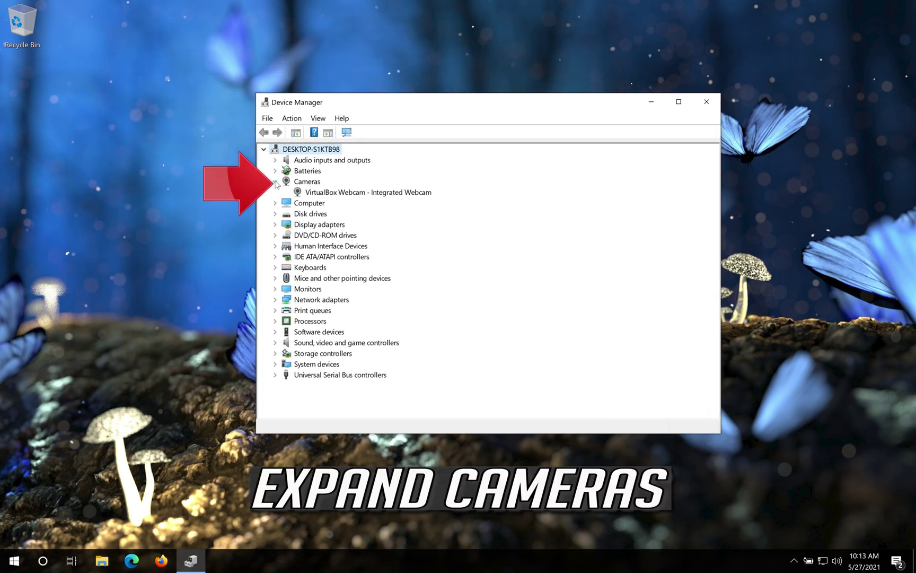
{"action": "right_click", "coordinate": [329, 194]}
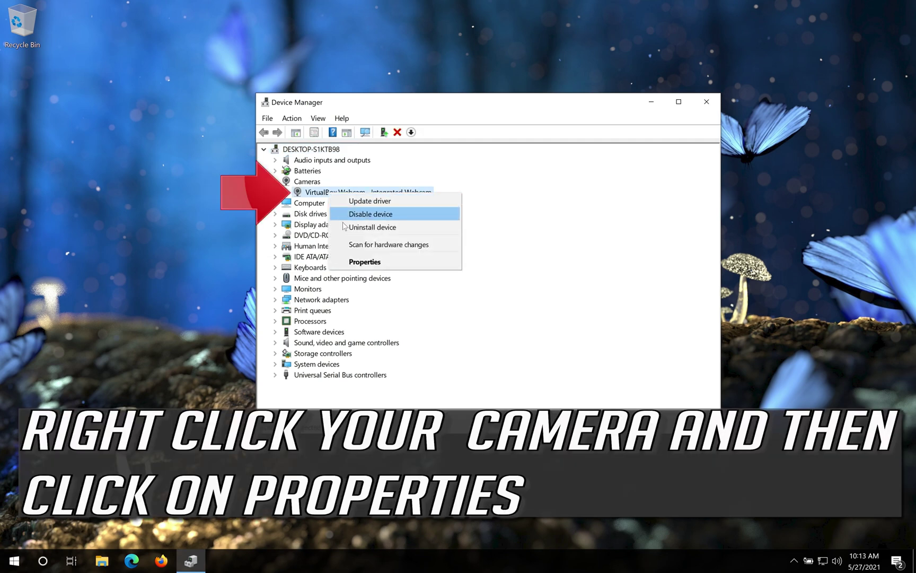
{"action": "left_click", "coordinate": [361, 262]}
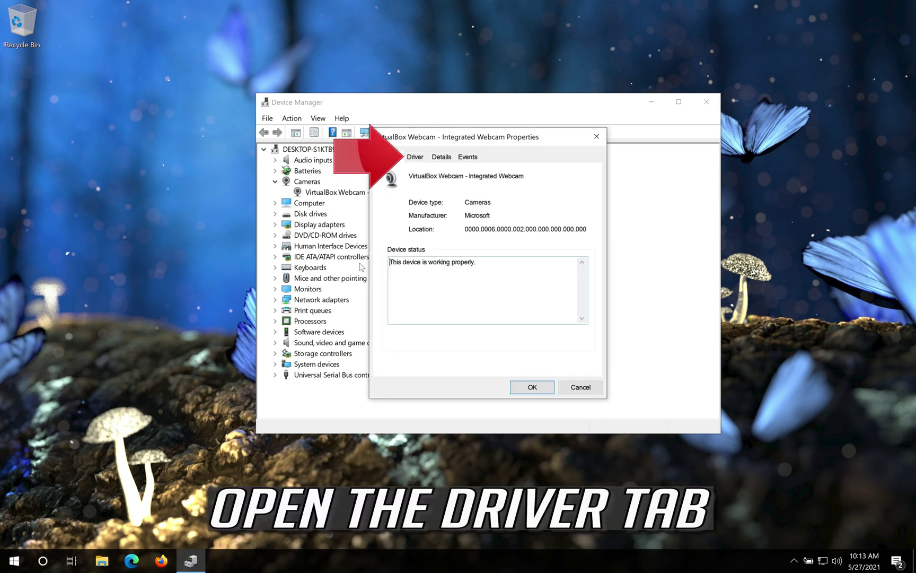
{"action": "left_click", "coordinate": [416, 157]}
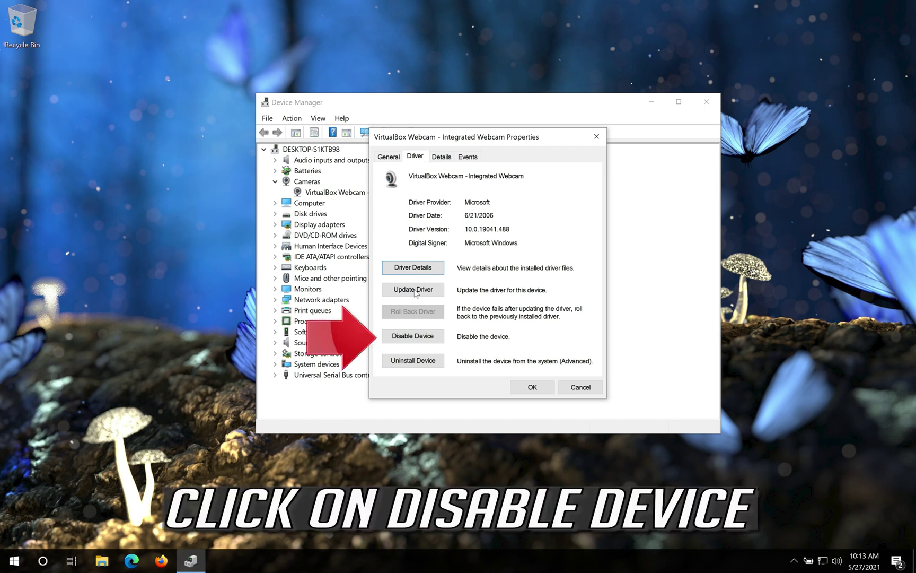
Step: Disable the Integrated Webcam from its Driver tab, confirm, then enable it again
{"action": "left_click", "coordinate": [416, 340]}
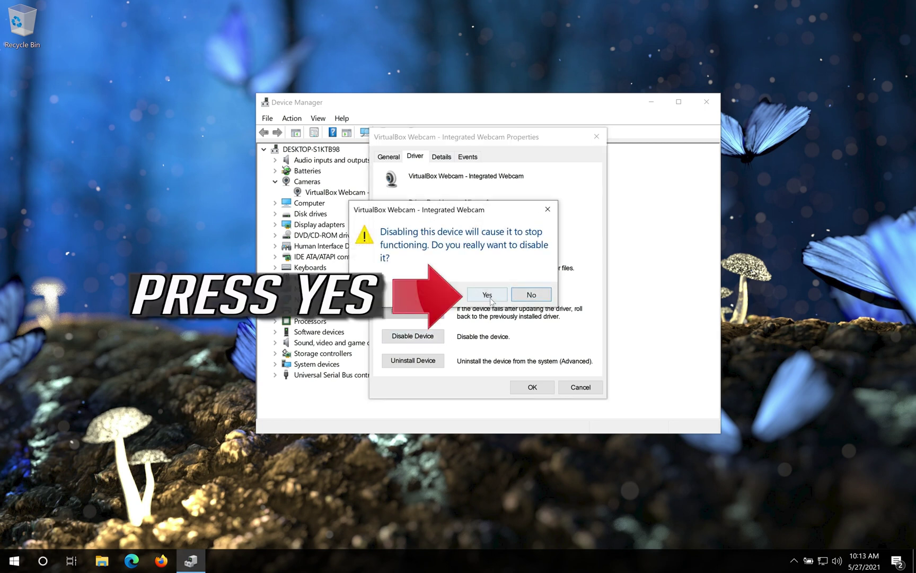
{"action": "left_click", "coordinate": [487, 295]}
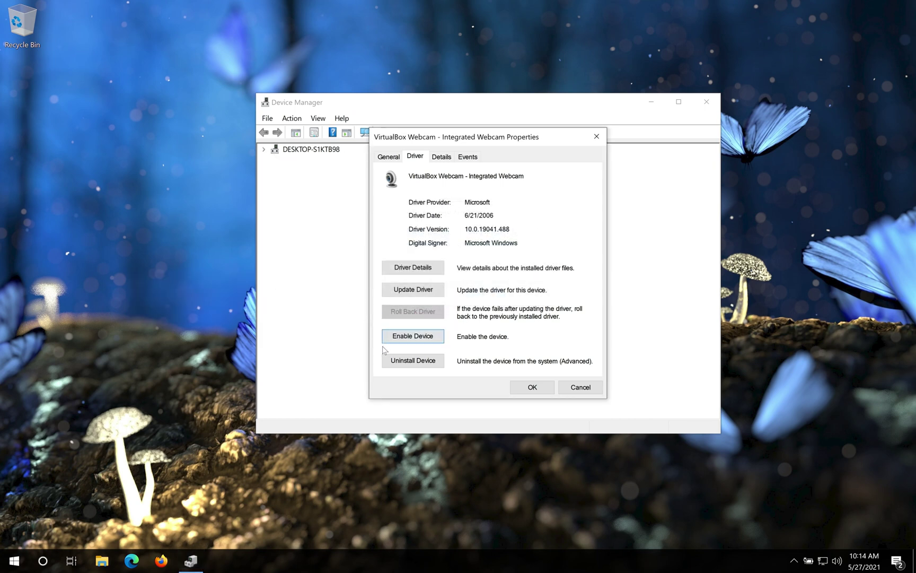
{"action": "left_click", "coordinate": [414, 338]}
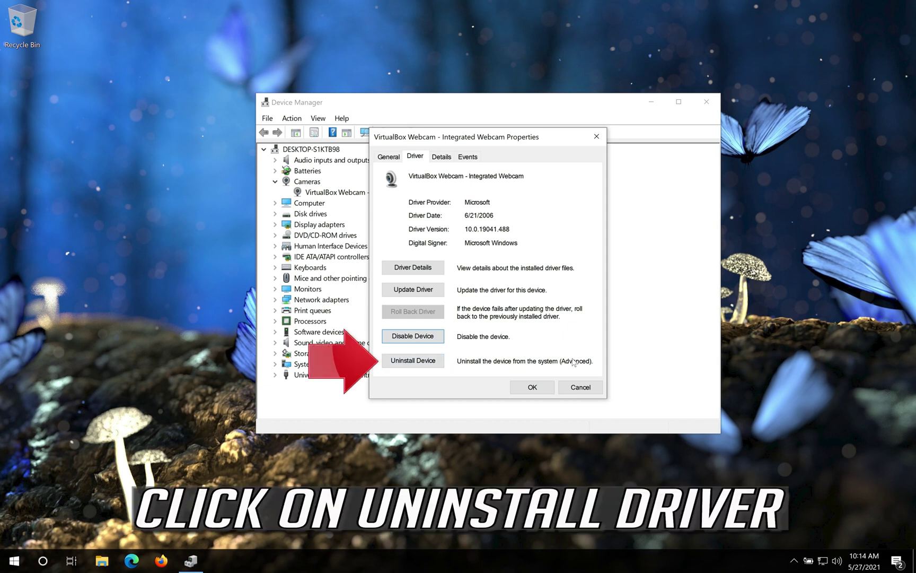
Step: Uninstall the Integrated Webcam device from its Driver tab and confirm the removal
{"action": "left_click", "coordinate": [409, 362]}
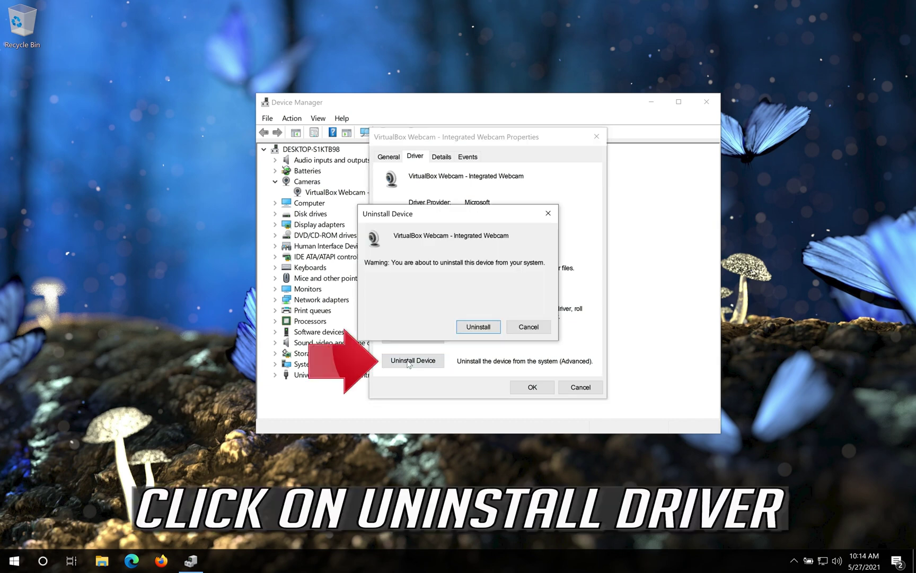
{"action": "left_click", "coordinate": [479, 327]}
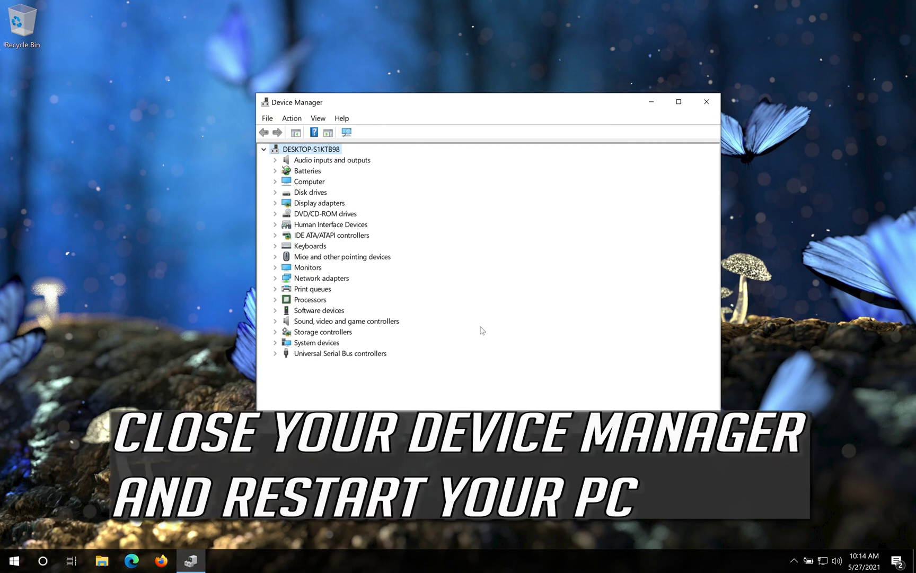
Step: Close Device Manager and restart the PC from the Start menu's power options
{"action": "left_click", "coordinate": [707, 104]}
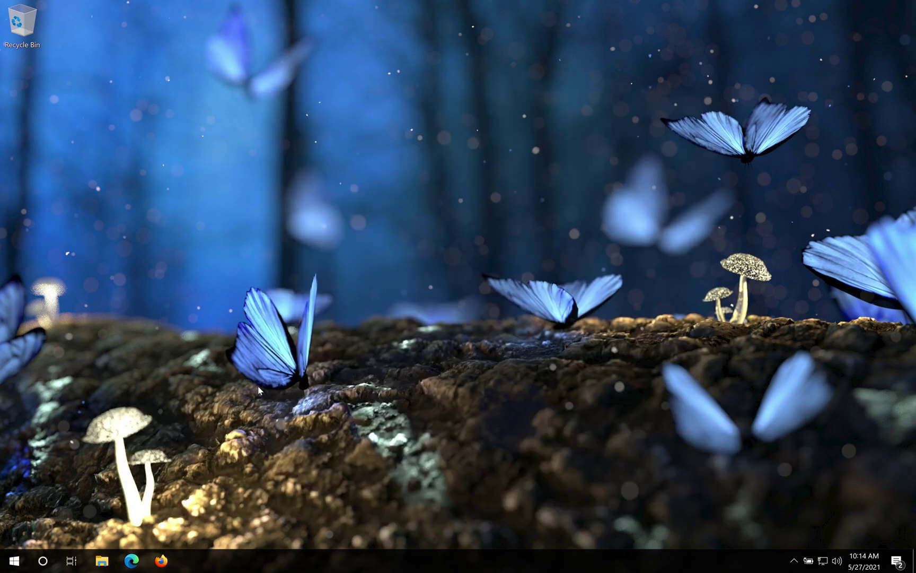
{"action": "left_click", "coordinate": [14, 561]}
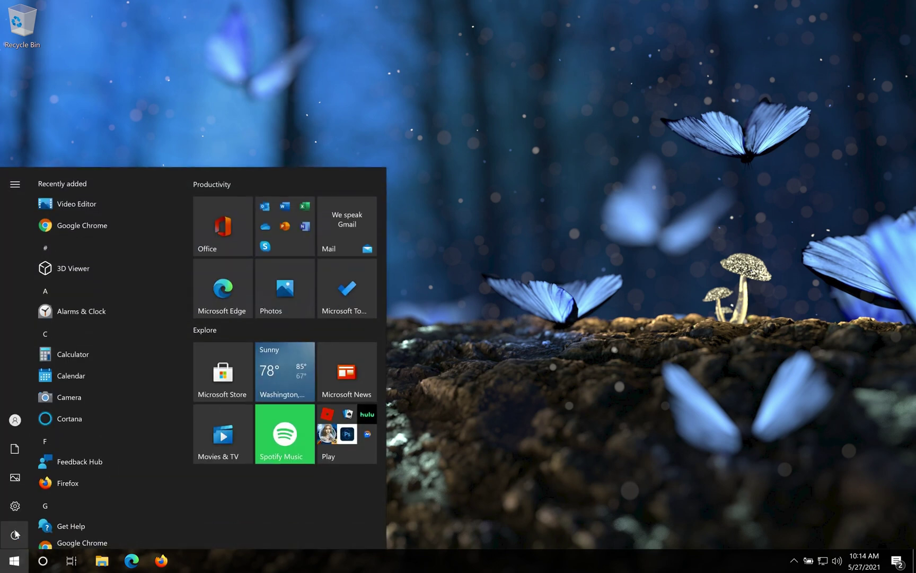
{"action": "left_click", "coordinate": [16, 535]}
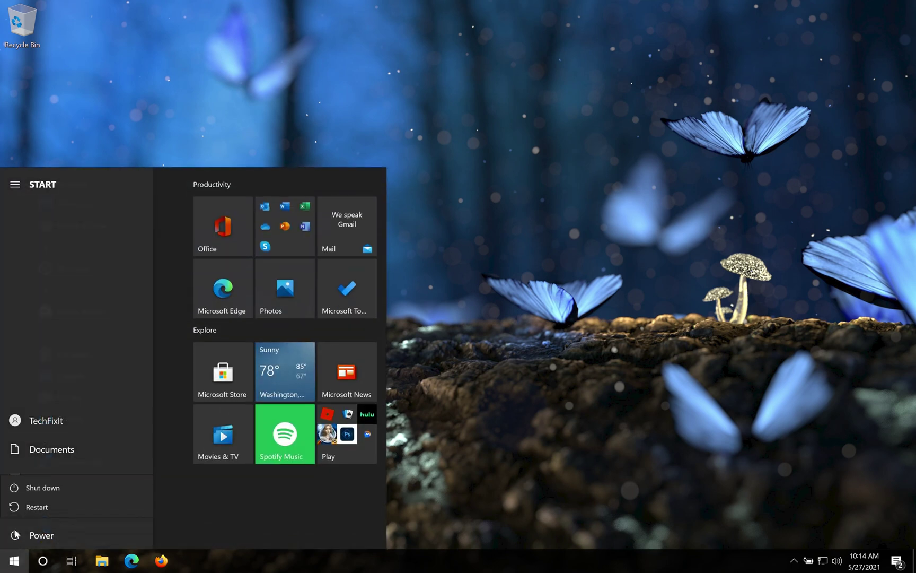
{"action": "left_click", "coordinate": [36, 505]}
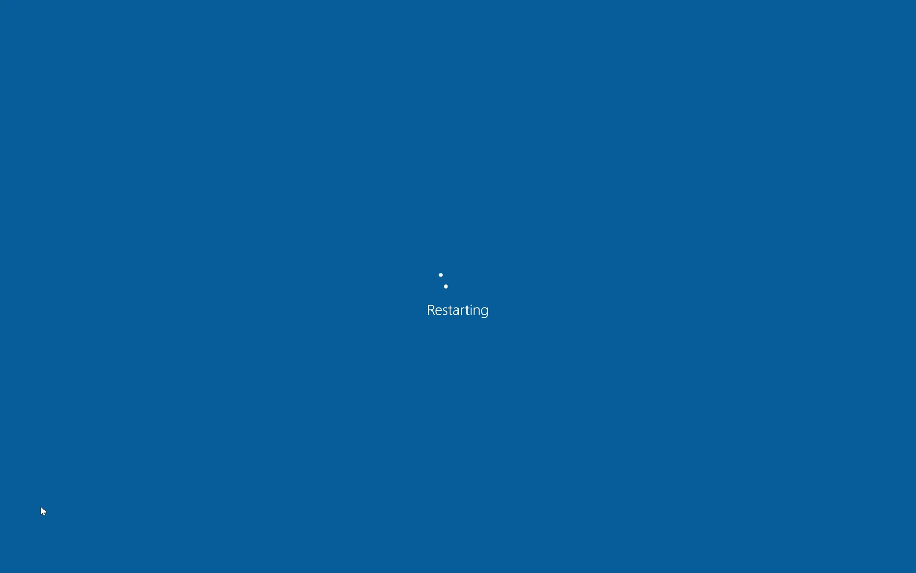